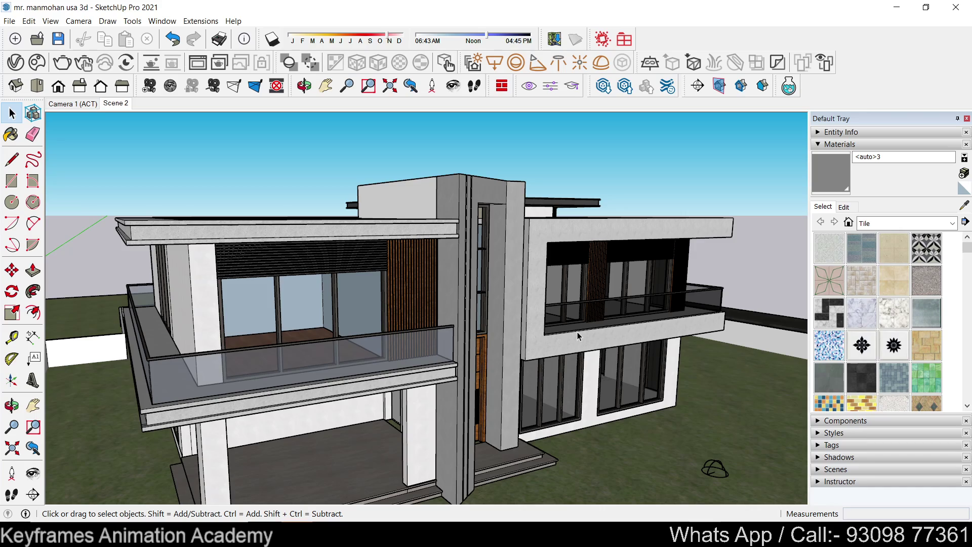
Set the SunLight intensity to 1 in the V-Ray Asset Editor.
middle_drag(592, 357, 151, 233)
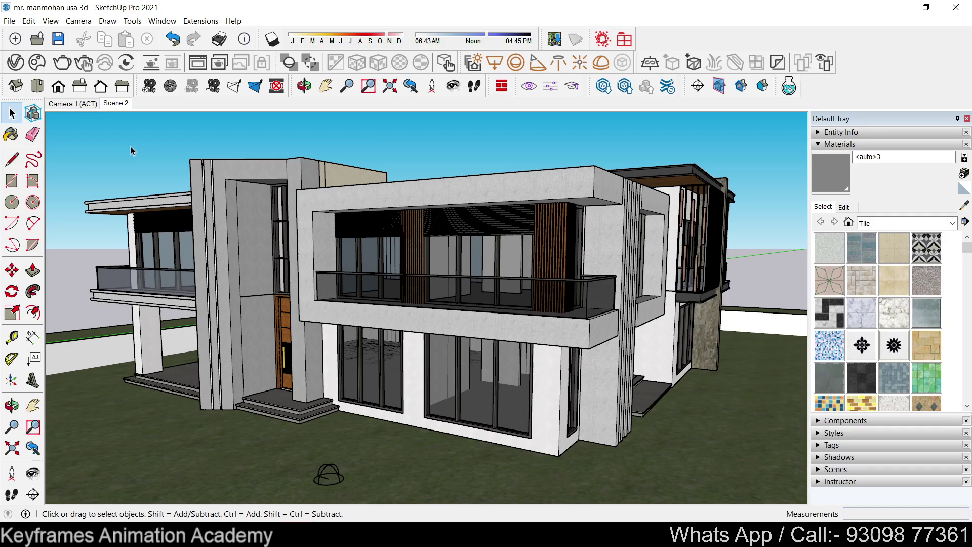
click(16, 63)
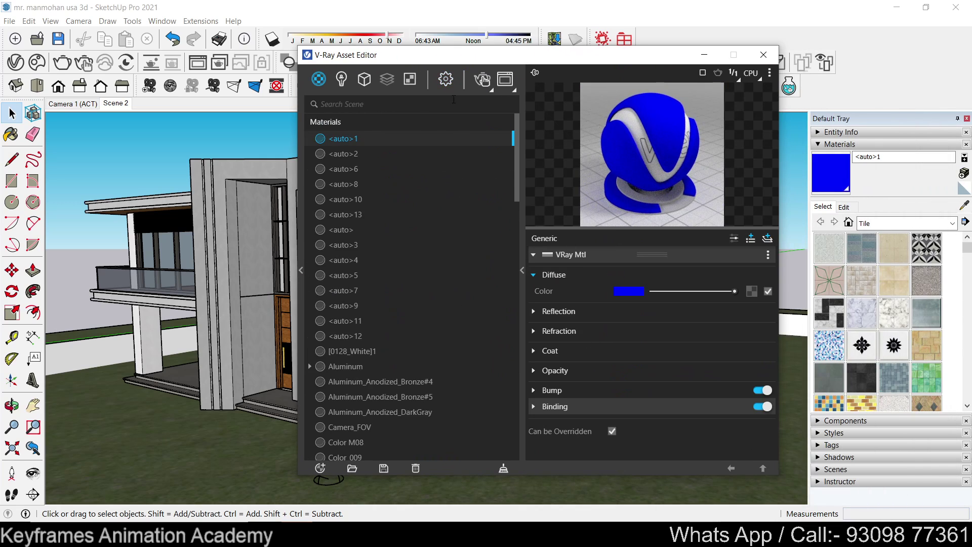
click(446, 79)
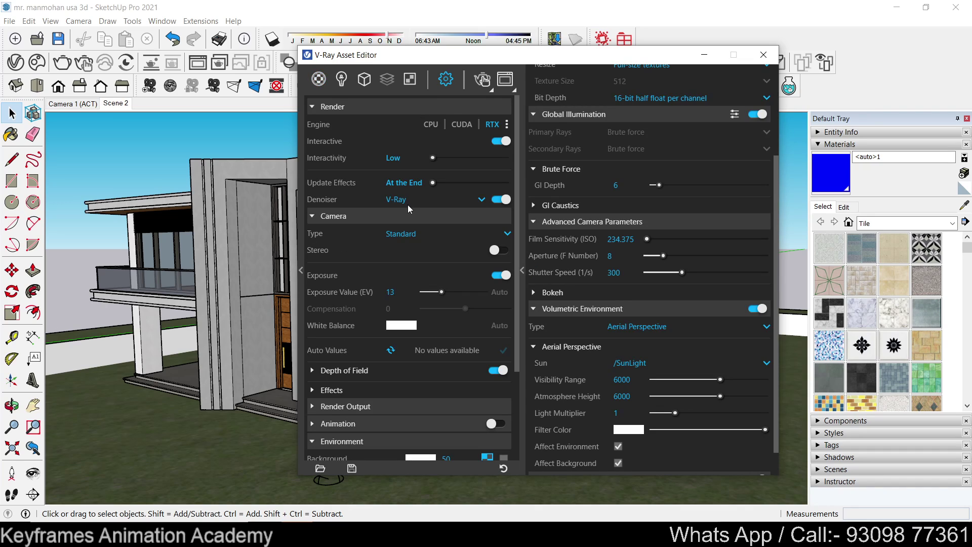
click(342, 81)
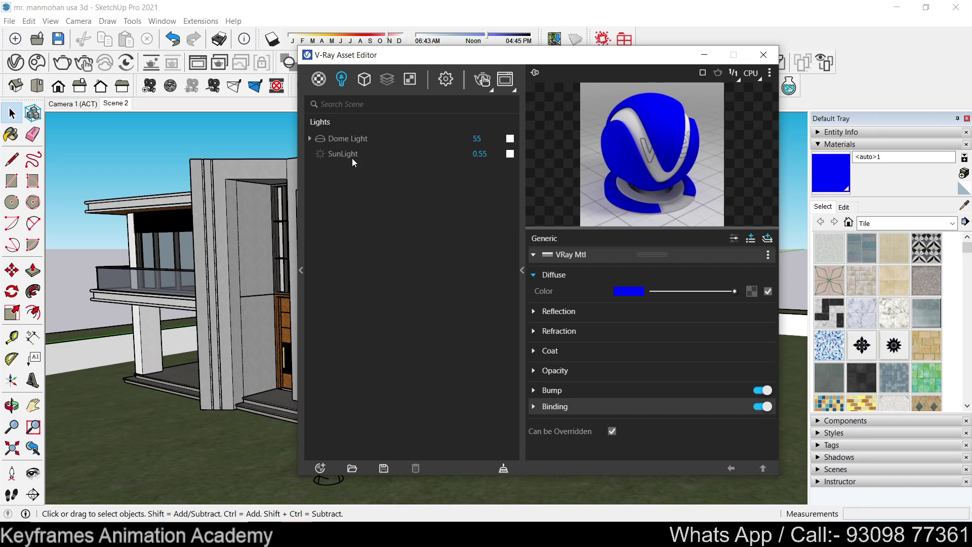
click(363, 151)
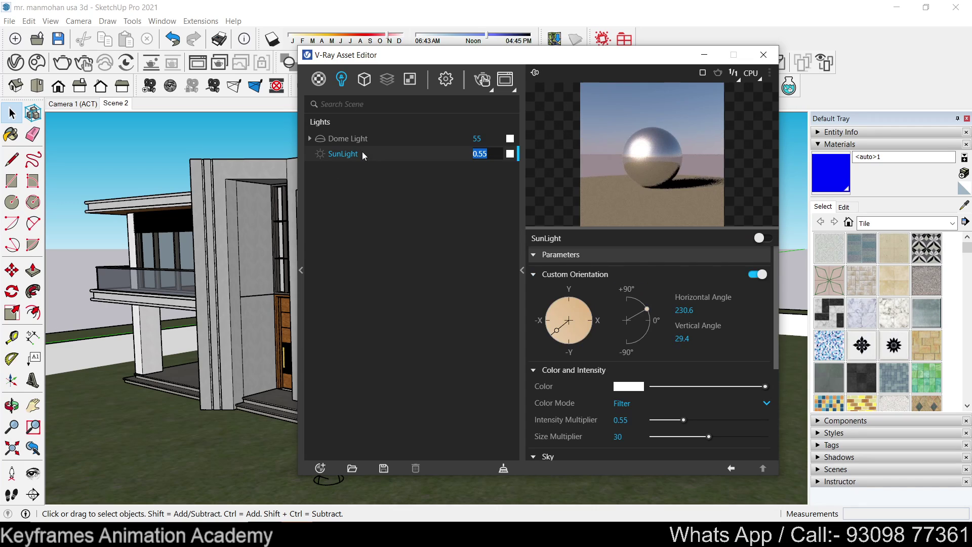
text(1)
key(Return)
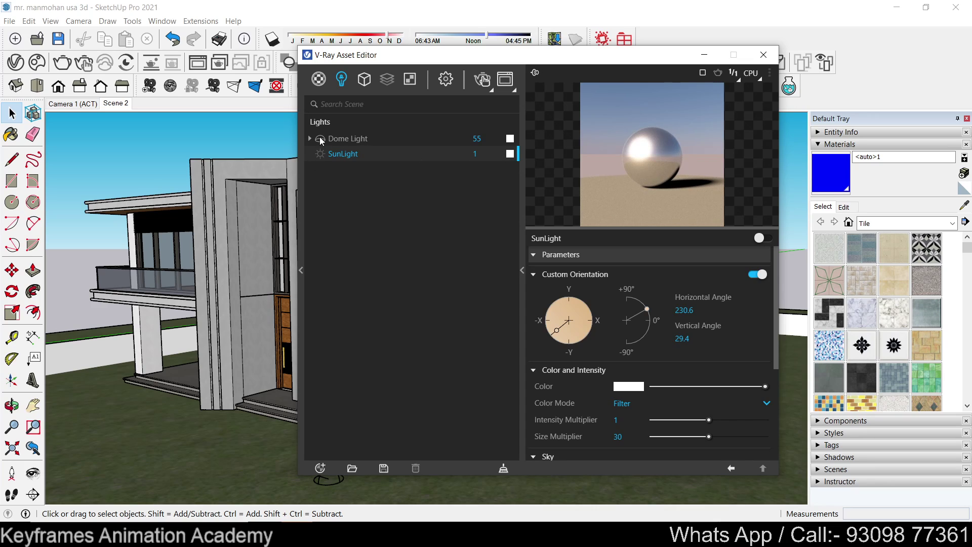
Load the cloudy sky and grass field HDR image from the 3DS MAX VRAY ASSETS folder as the Dome Light's texture.
click(483, 136)
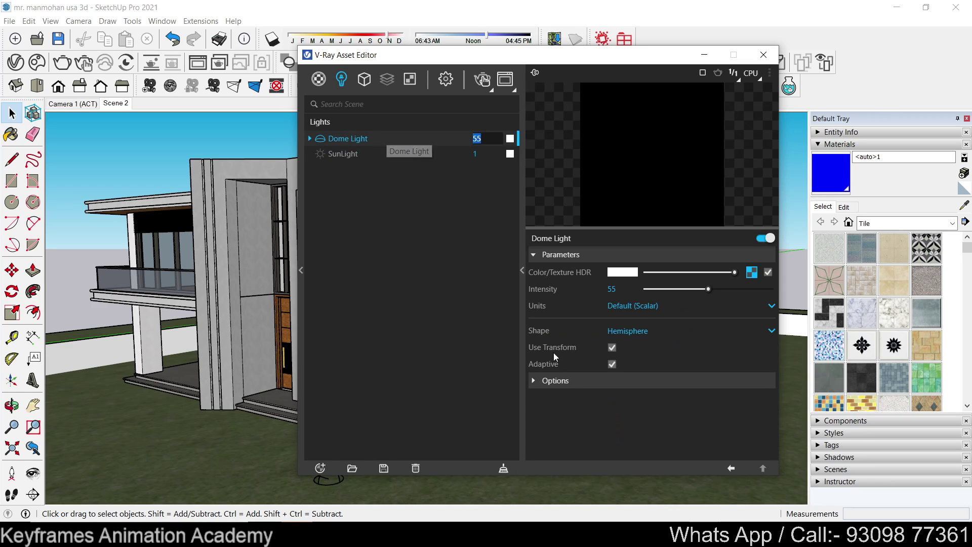
click(626, 332)
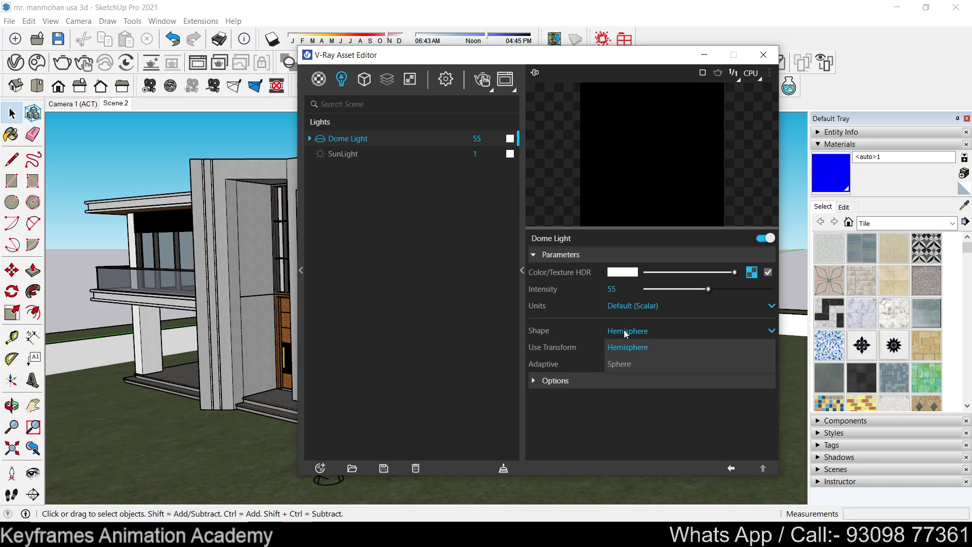
click(624, 330)
click(750, 276)
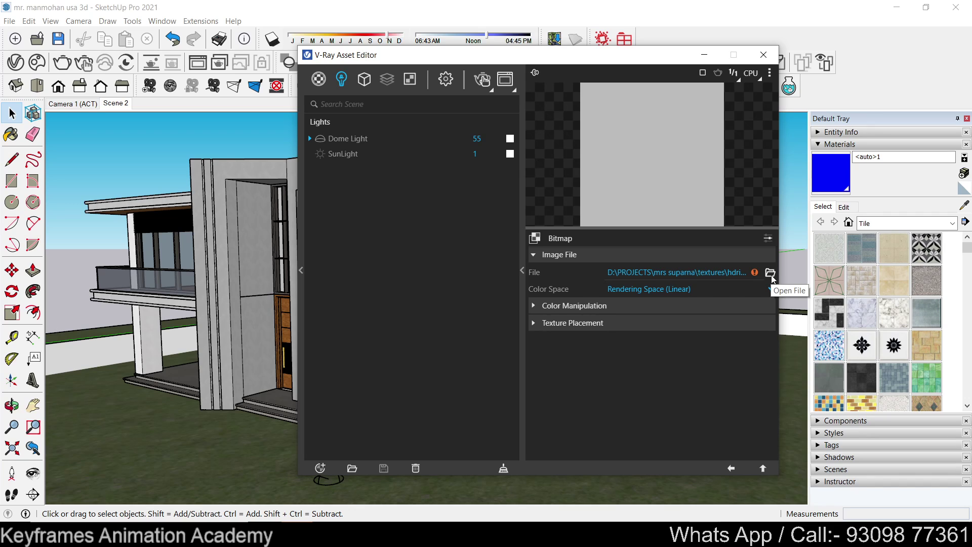
click(769, 273)
key(Escape)
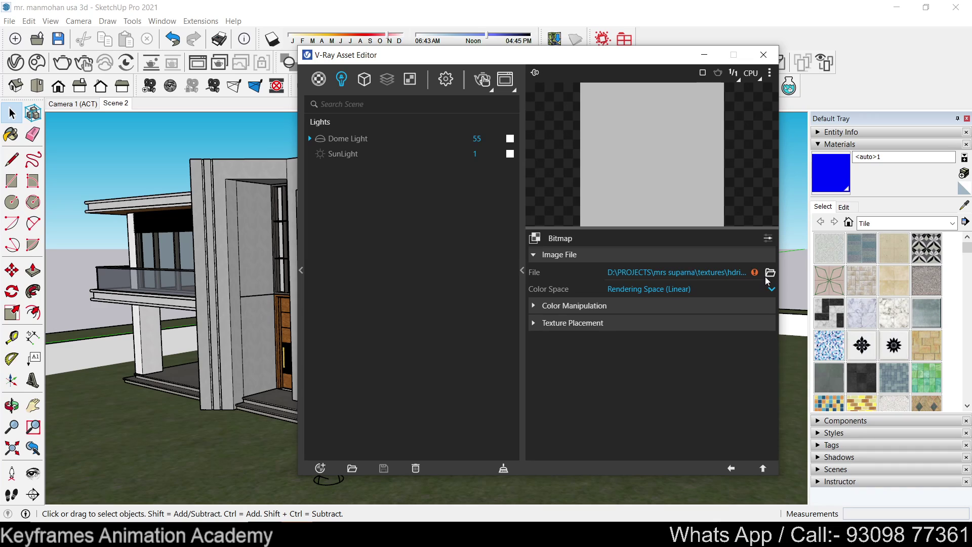
mouse_move(755, 273)
click(771, 273)
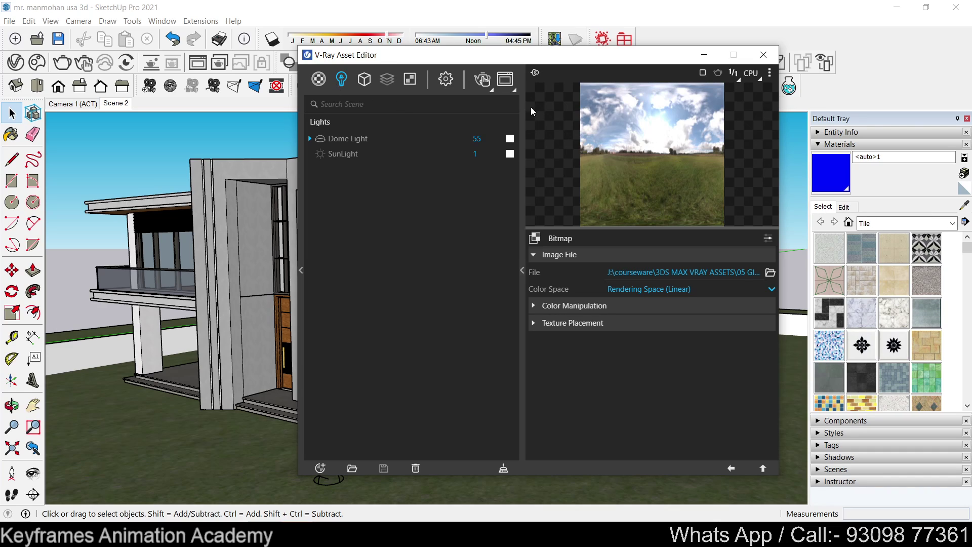
Start an interactive V-Ray render of the house and shift the frame buffer and asset editor windows apart.
click(445, 79)
click(482, 79)
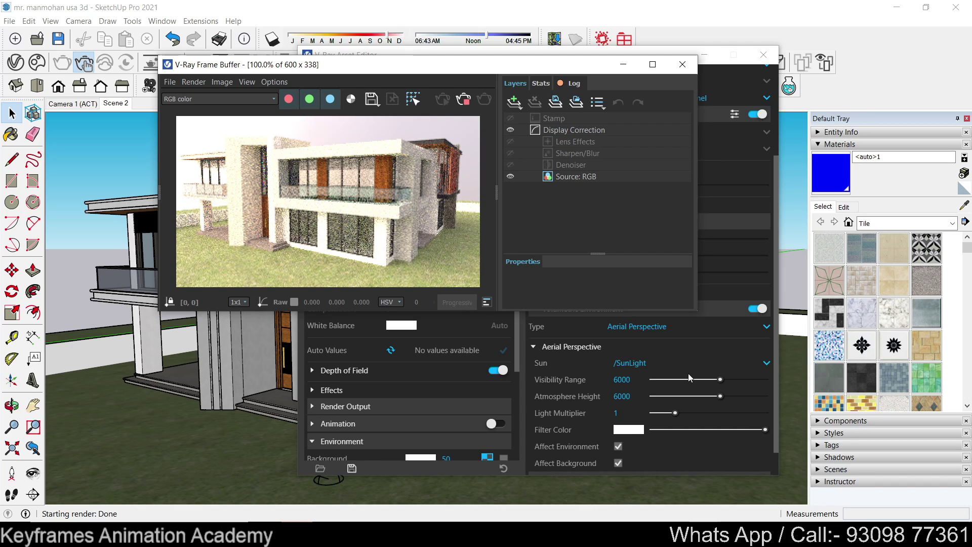
drag(405, 64, 330, 52)
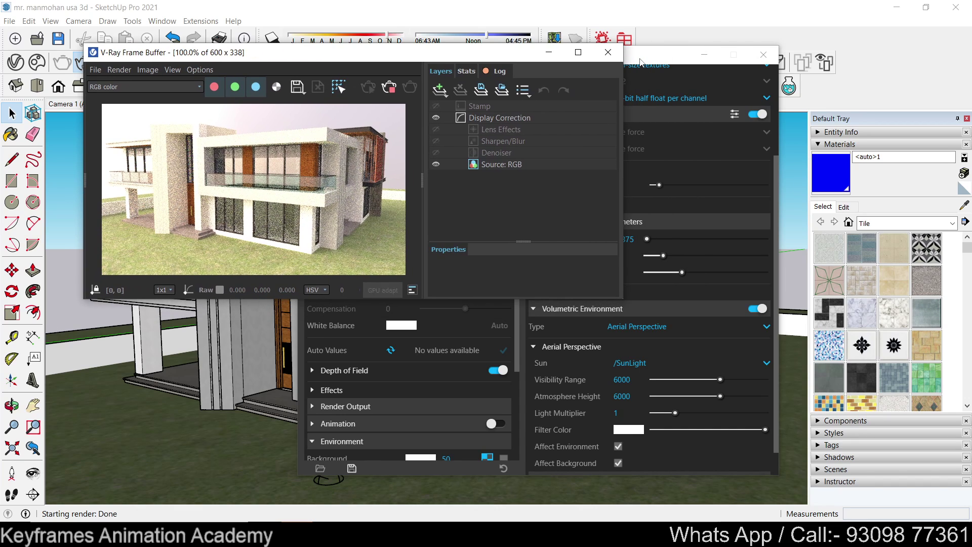
click(518, 179)
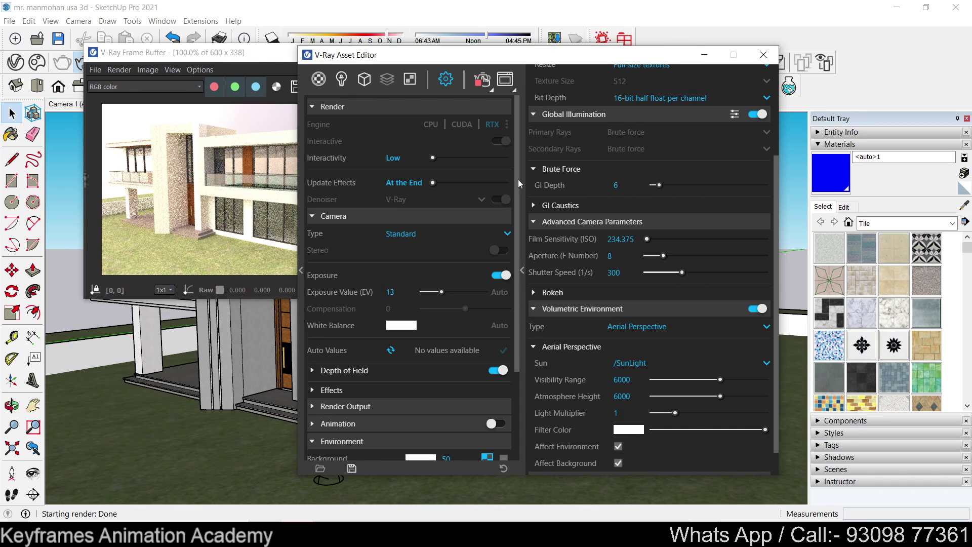
click(364, 80)
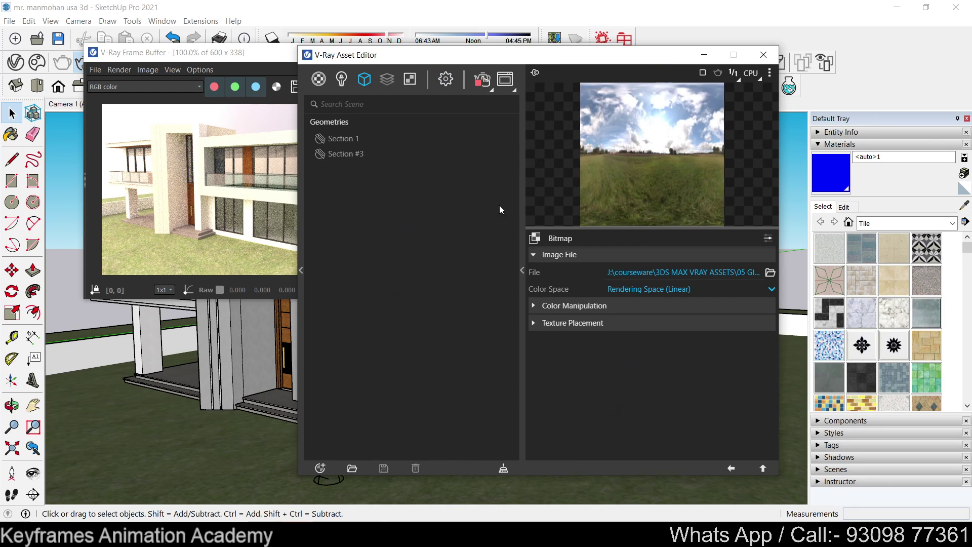
click(221, 54)
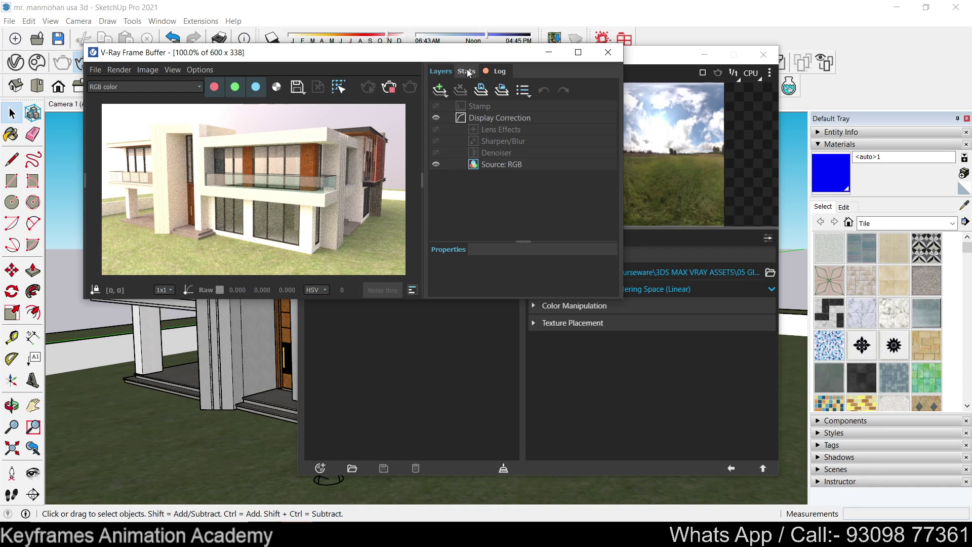
drag(465, 54, 573, 59)
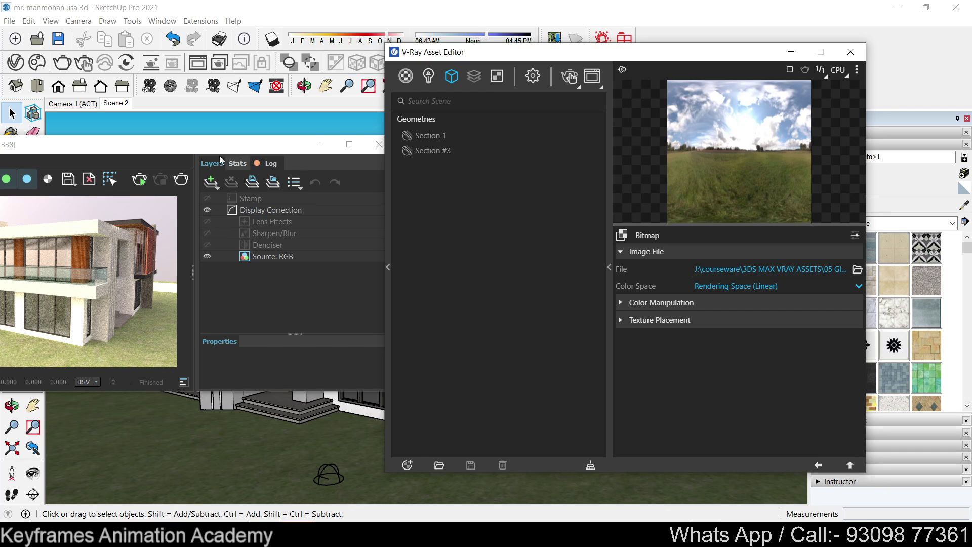
click(234, 170)
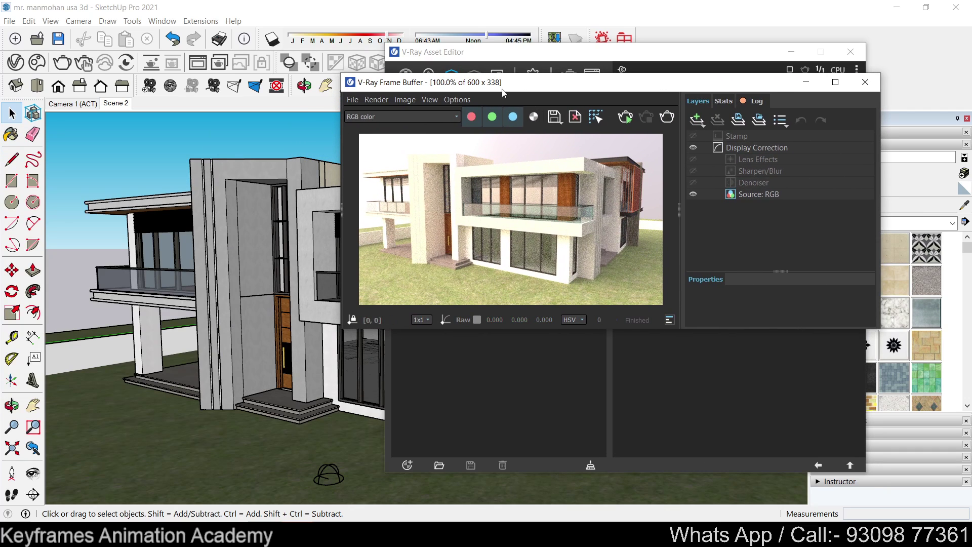
Orbit the model to the large balcony wing and close the V-Ray frame buffer.
mouse_move(233, 298)
middle_down()
mouse_move(331, 286)
mouse_move(223, 284)
mouse_move(334, 319)
mouse_move(290, 325)
mouse_move(299, 333)
mouse_move(263, 354)
mouse_move(238, 334)
middle_up()
drag(601, 82, 750, 85)
scroll(241, 334, up, 2)
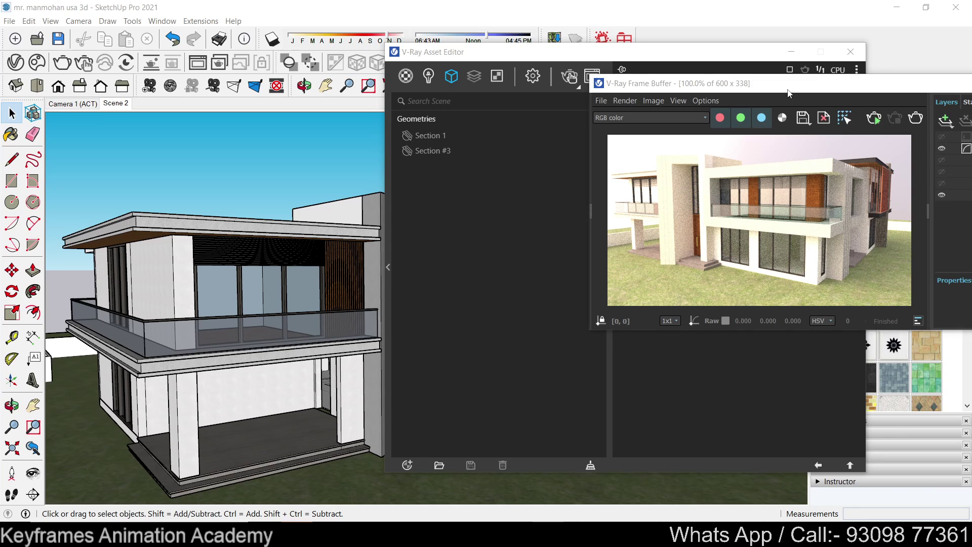
drag(788, 90, 468, 101)
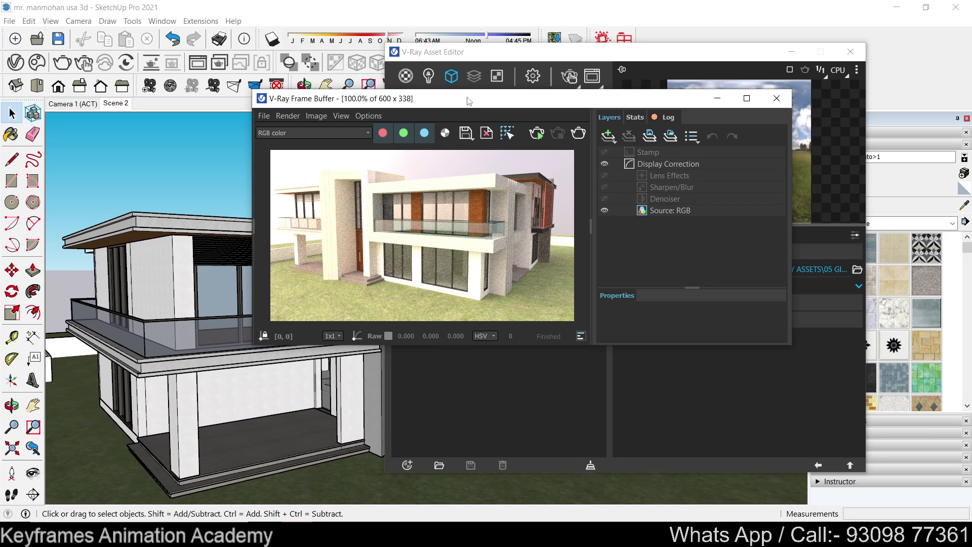
click(776, 99)
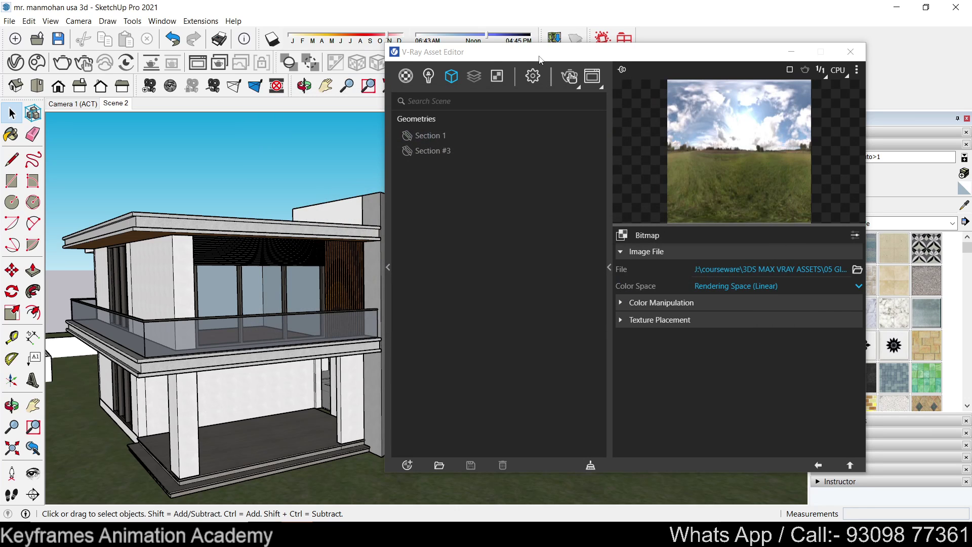
Aim the view at the sky above the roof and start an interactive render of it.
drag(540, 59, 624, 96)
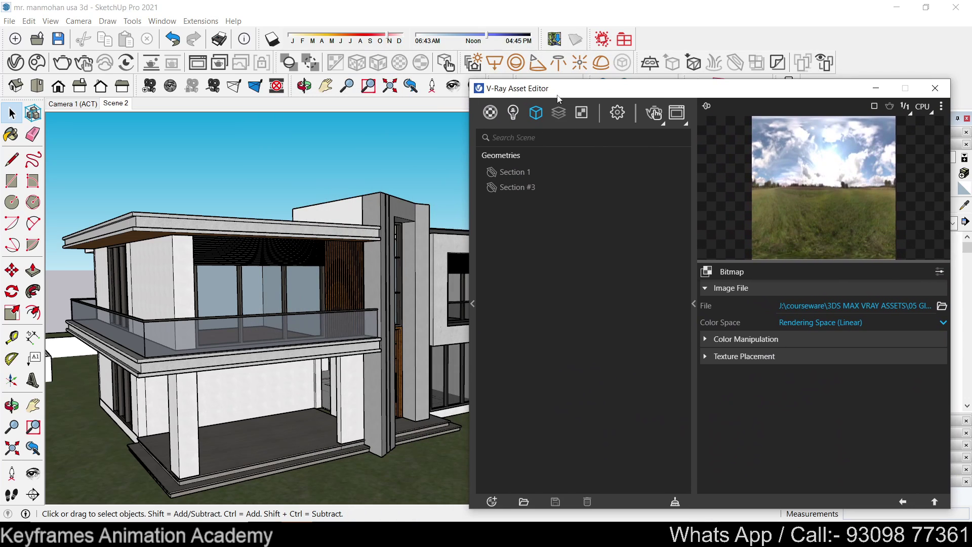
drag(559, 98, 452, 462)
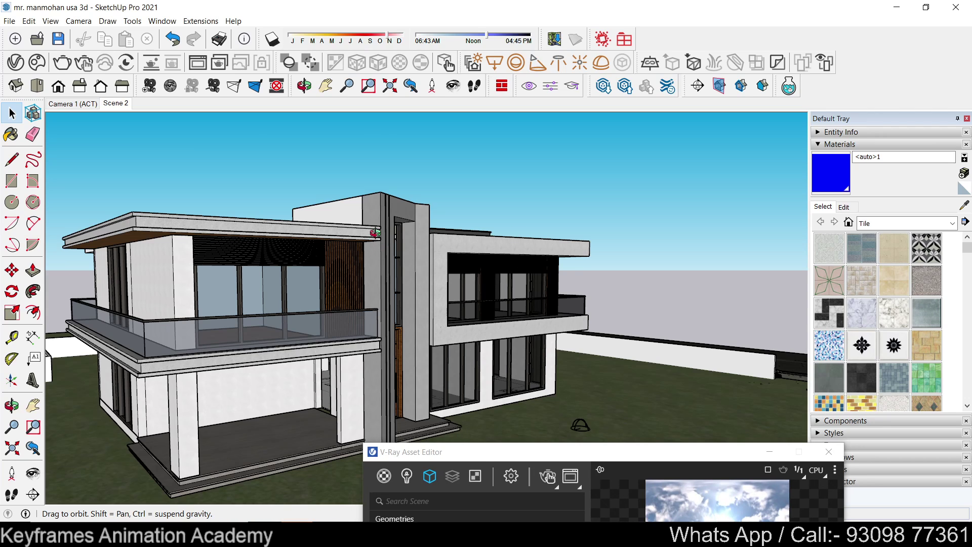
middle_drag(375, 232, 376, 233)
middle_drag(430, 187, 472, 373)
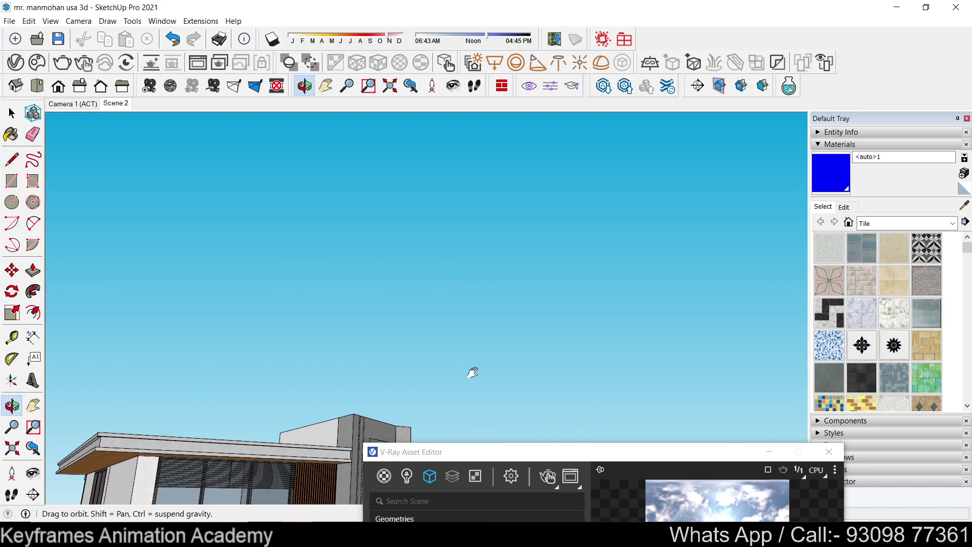
key(space)
drag(544, 455, 486, 131)
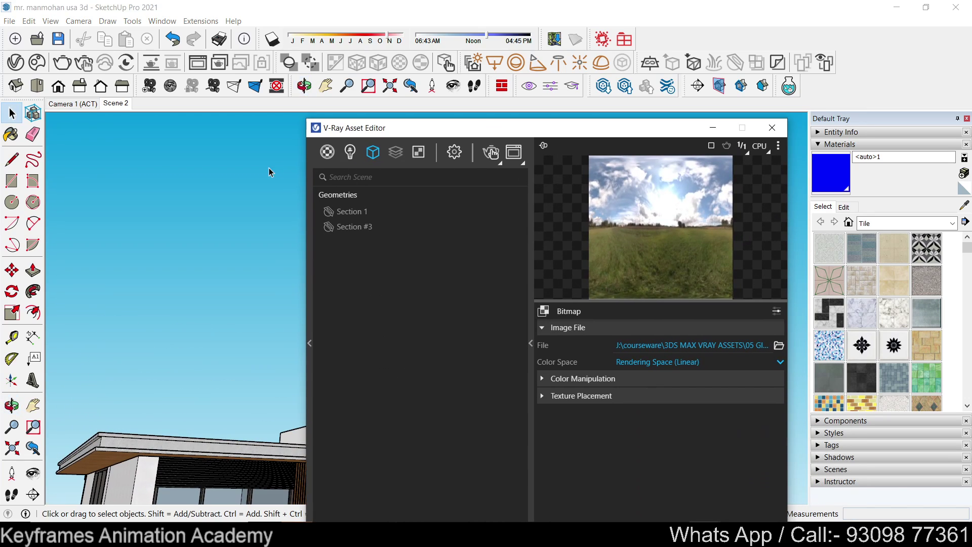
click(514, 156)
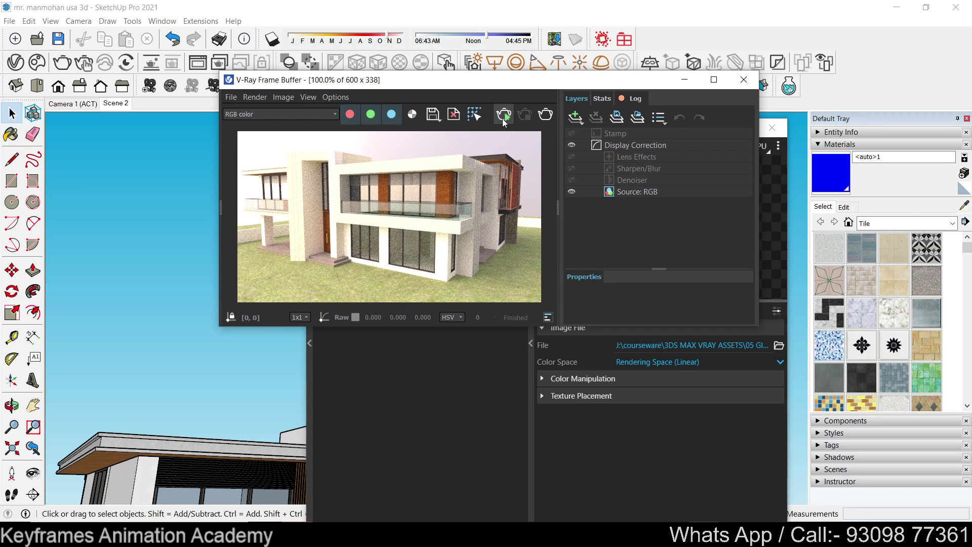
click(504, 117)
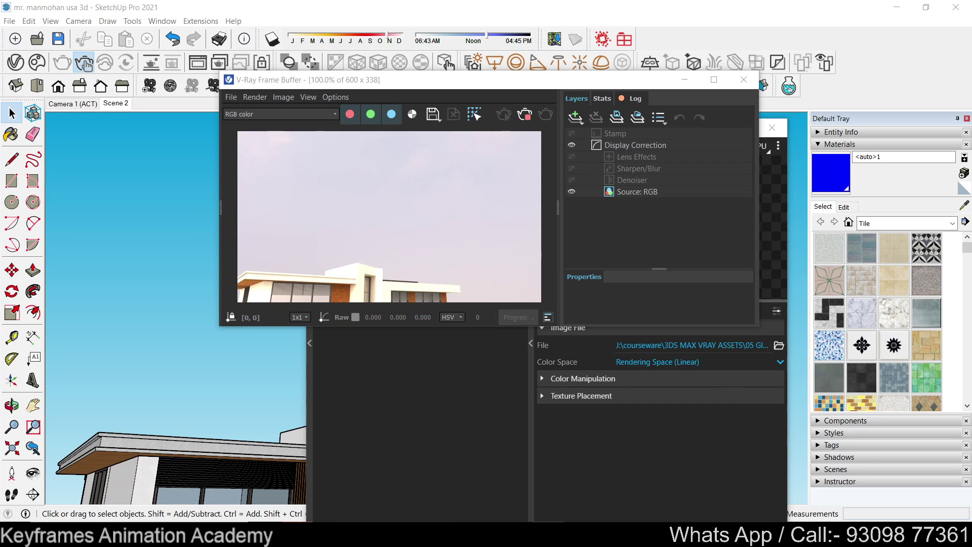
scroll(416, 212, down, 3)
scroll(415, 211, up, 3)
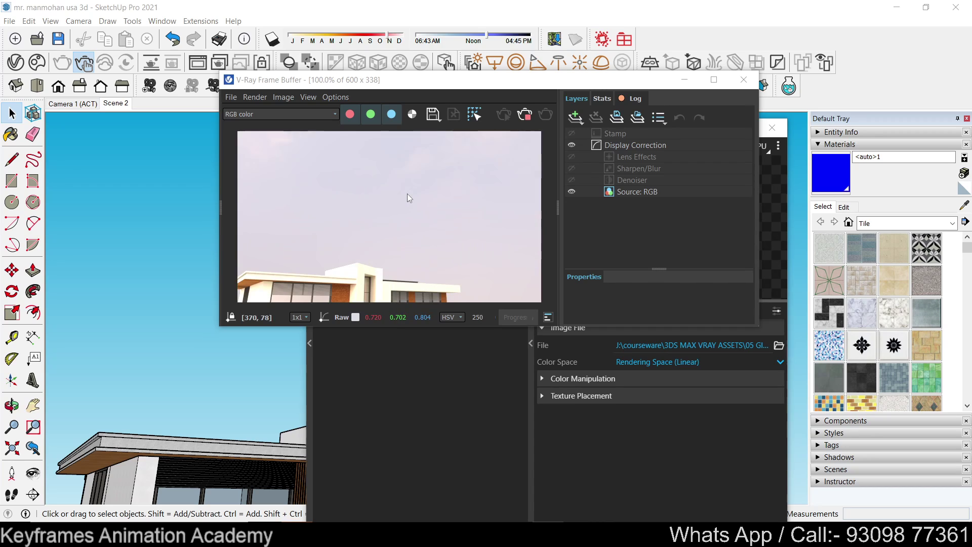
Place the frame buffer beside the model and tilt the view further up to examine the rendered sky.
click(381, 86)
drag(381, 85, 424, 57)
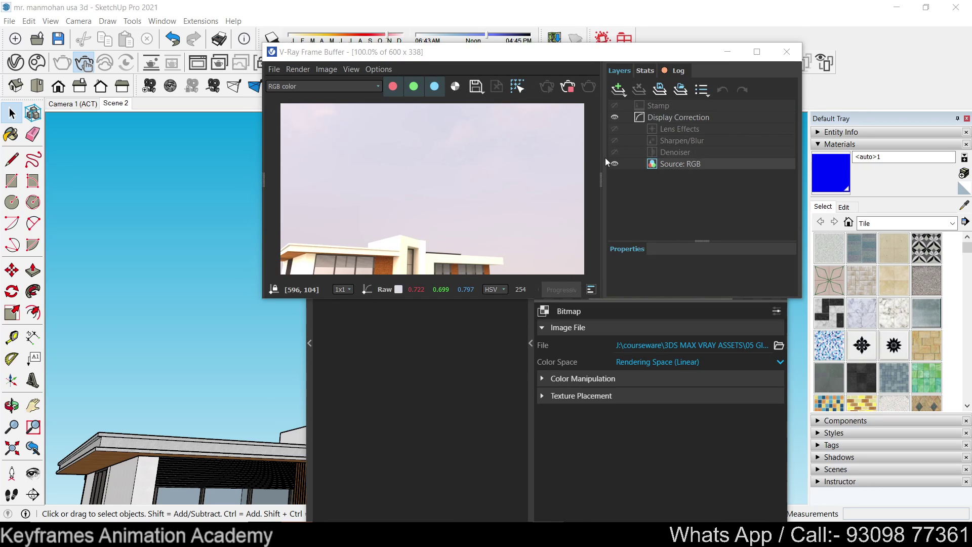
mouse_move(436, 56)
mouse_down()
mouse_move(495, 34)
mouse_move(166, 86)
mouse_up()
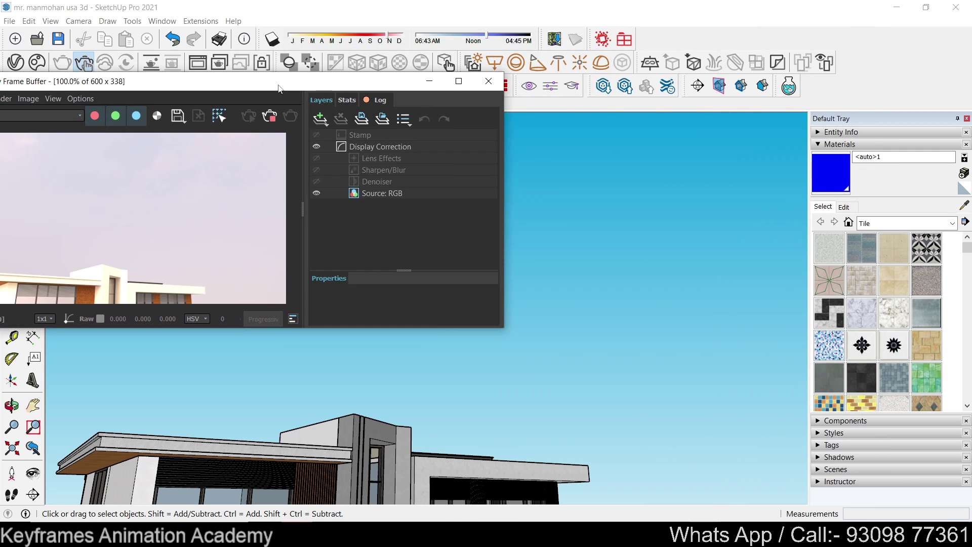
drag(278, 88, 741, 88)
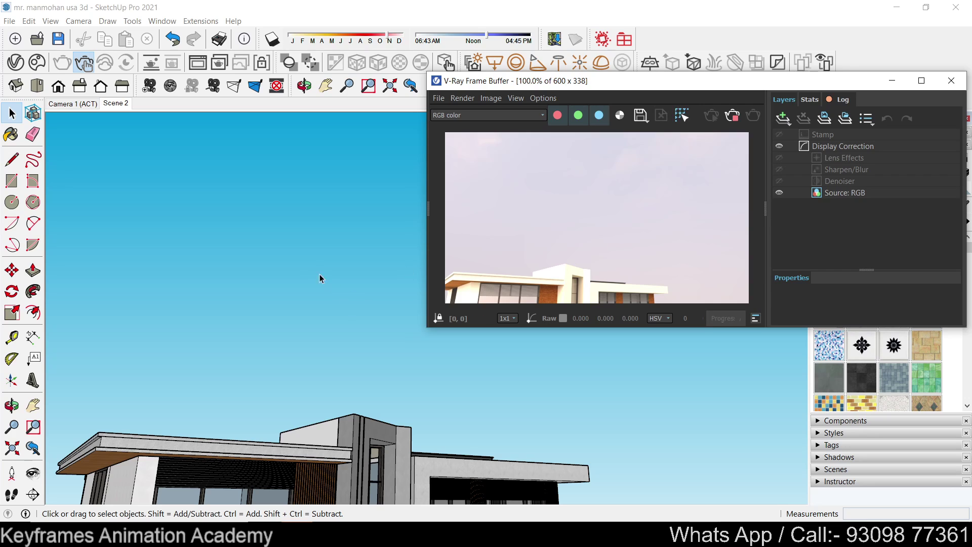
mouse_move(321, 276)
middle_down()
mouse_move(306, 228)
mouse_move(325, 205)
mouse_move(320, 363)
middle_up()
mouse_move(319, 228)
middle_down()
mouse_move(311, 232)
mouse_move(305, 193)
mouse_move(306, 223)
middle_up()
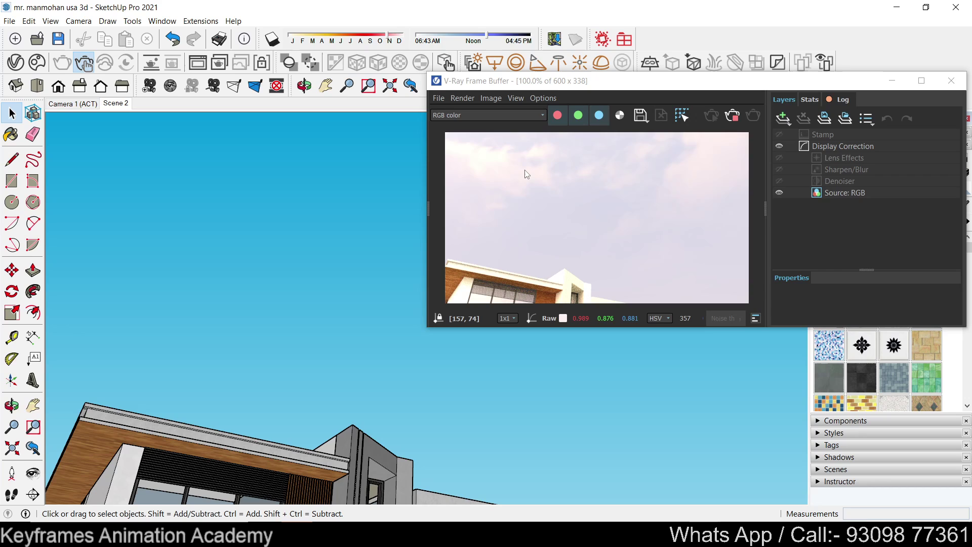
Bring the view back down and frame the front facade with both wings for the interactive render.
mouse_move(356, 348)
middle_down()
mouse_move(340, 406)
mouse_move(434, 449)
mouse_move(445, 486)
middle_up()
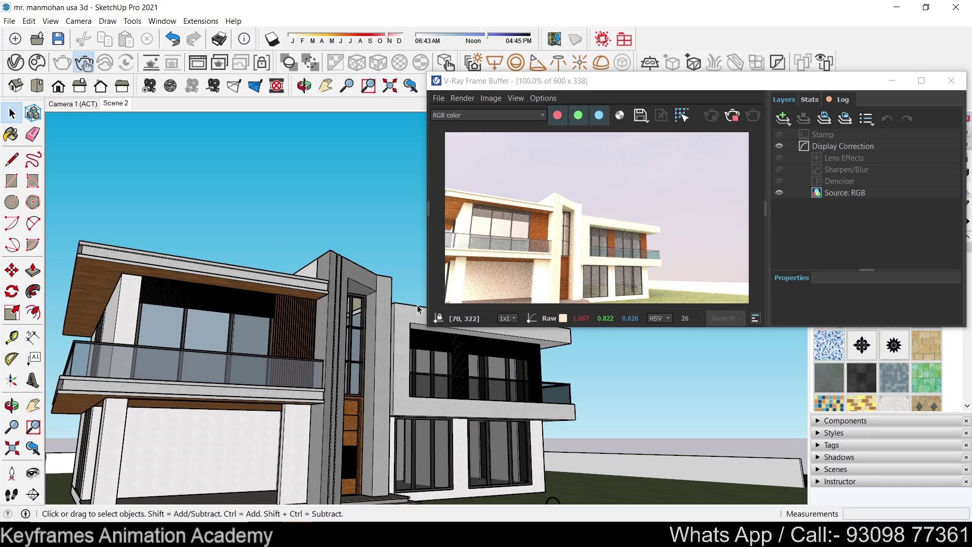
mouse_move(430, 370)
middle_down()
mouse_move(406, 423)
mouse_move(390, 385)
middle_up()
click(116, 103)
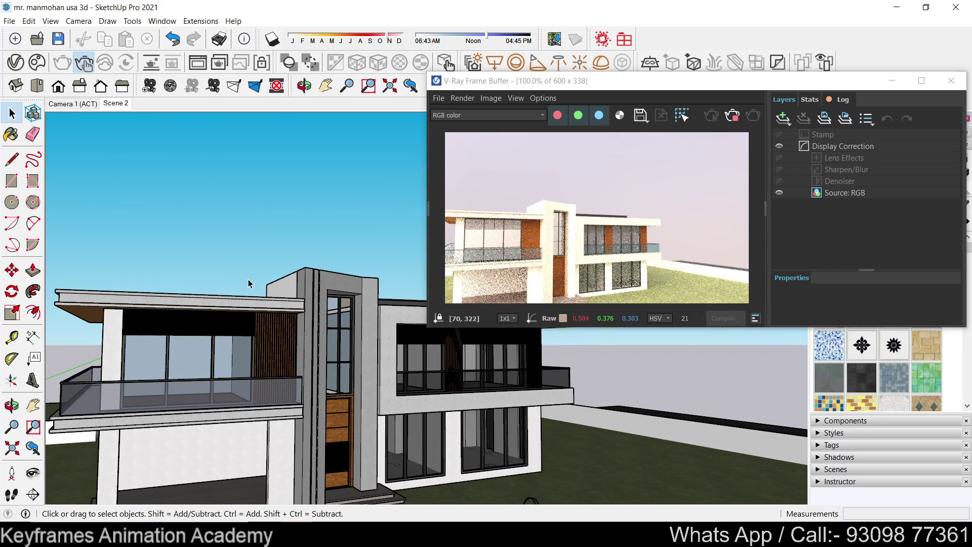
middle_drag(317, 374, 324, 405)
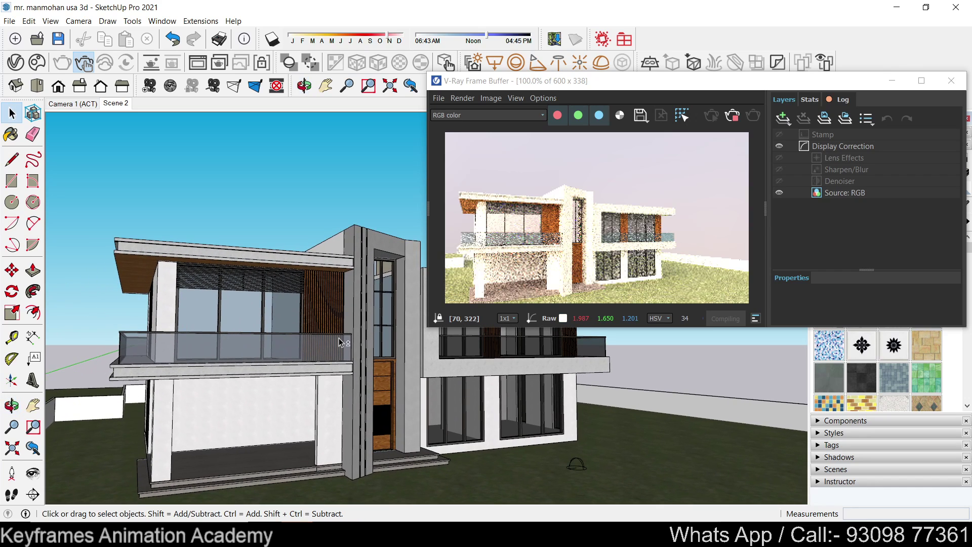
Place the frame buffer lower over the model and open the V-Ray Asset Editor's render settings beside it.
click(671, 89)
drag(671, 89, 419, 100)
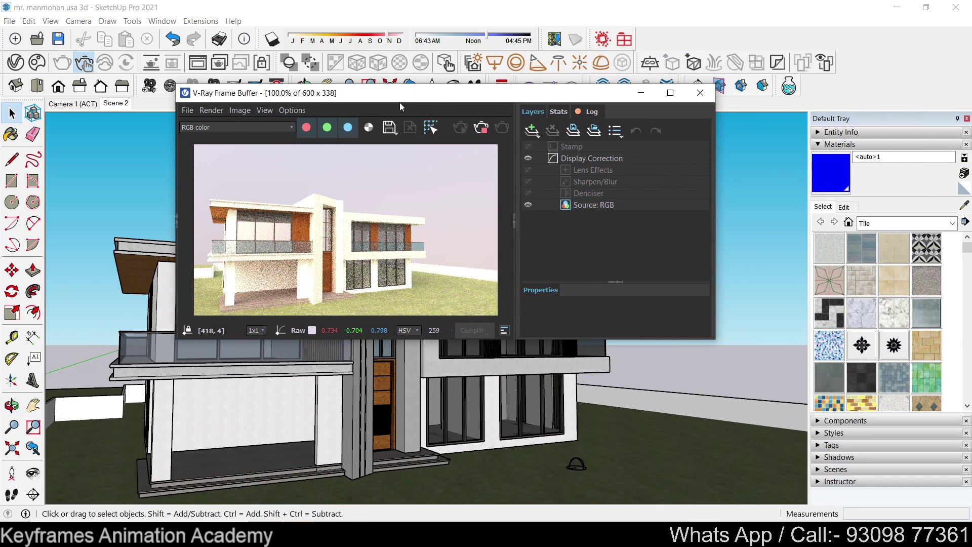
drag(575, 96, 573, 162)
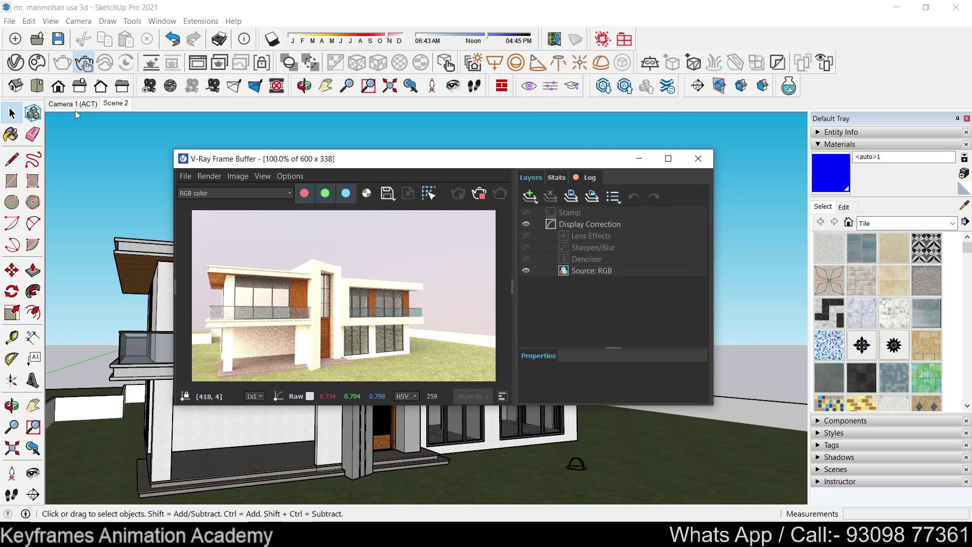
click(16, 63)
drag(397, 127, 439, 55)
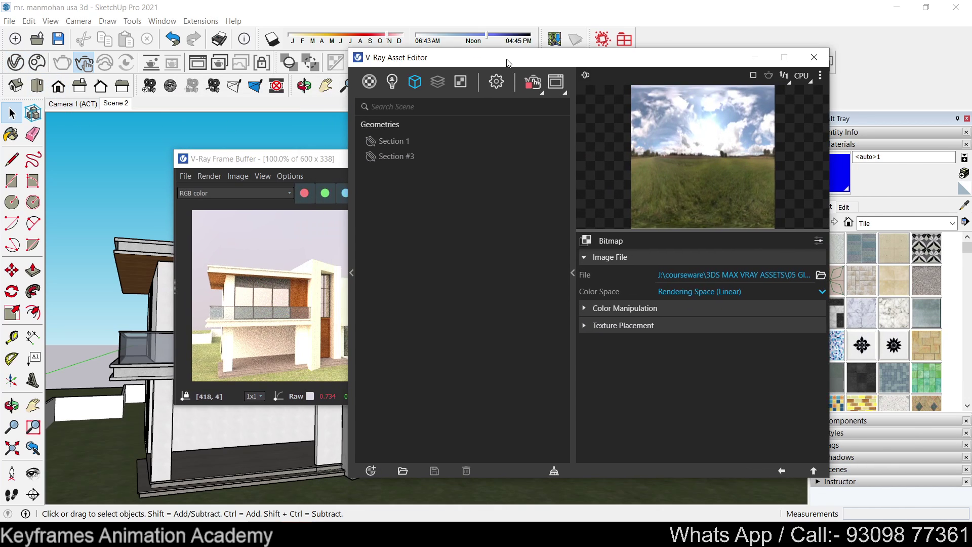
click(274, 161)
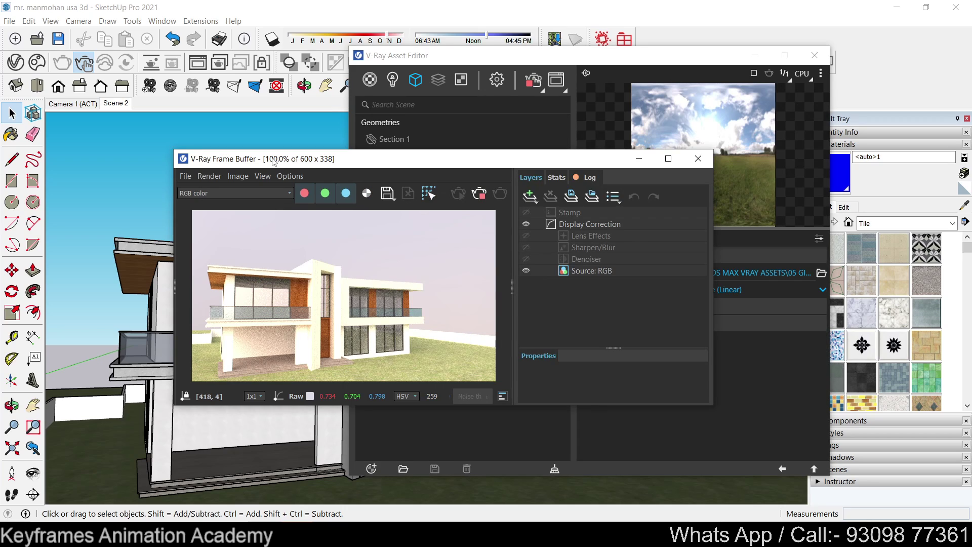
drag(273, 161, 237, 156)
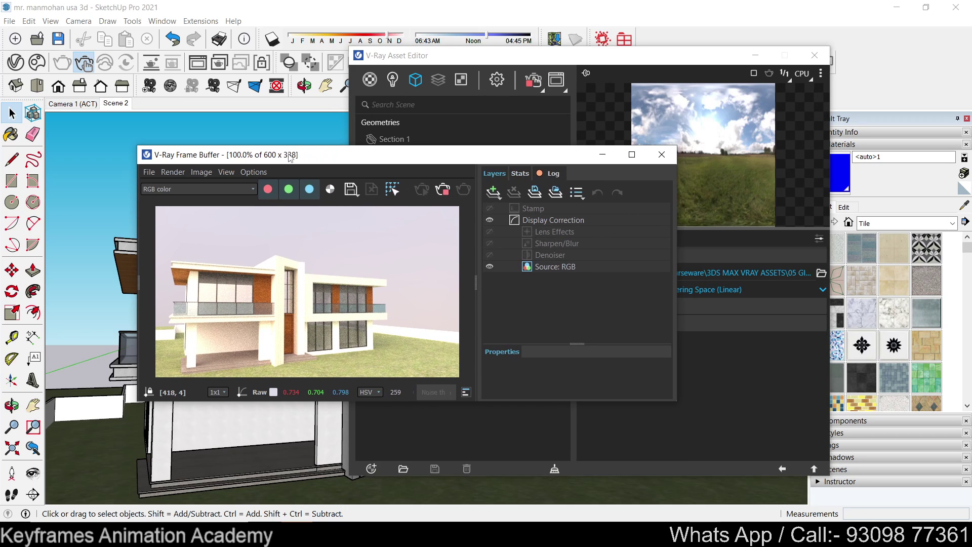
click(523, 69)
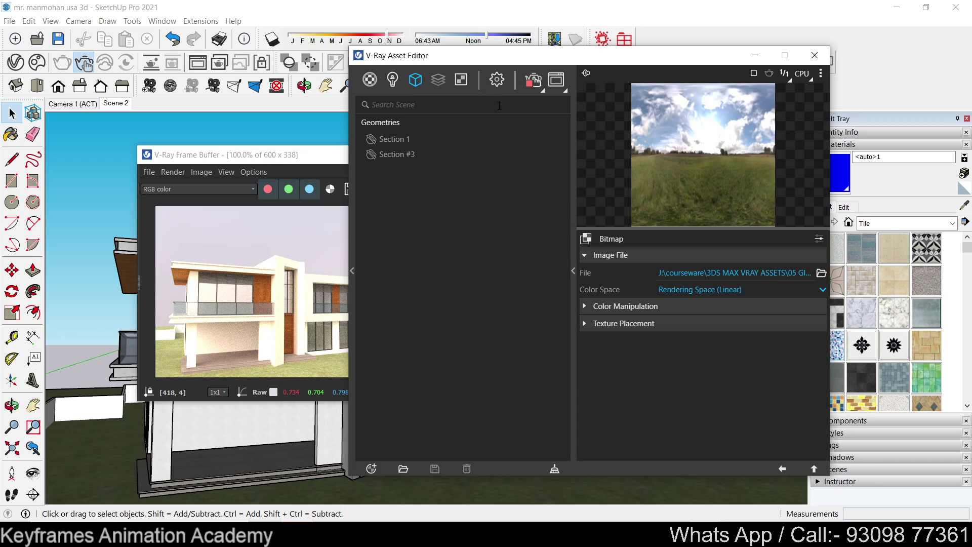
click(496, 79)
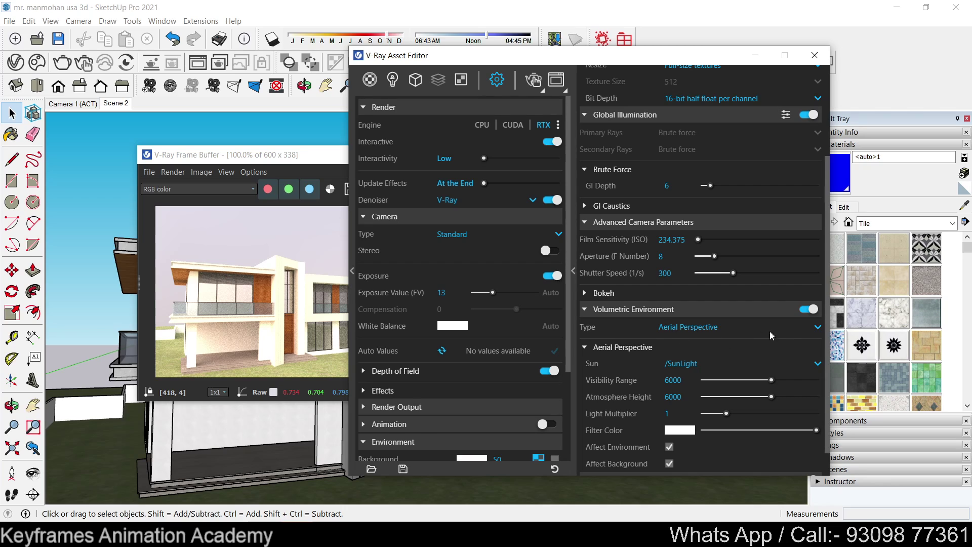
Review the Volumetric Environment types in the render settings and switch the Volumetric Environment off.
click(587, 310)
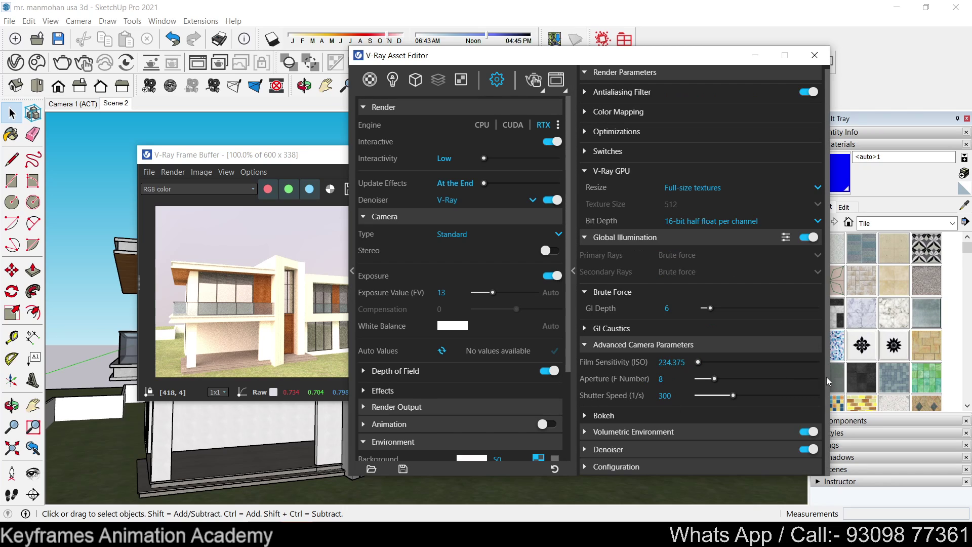
click(810, 433)
click(586, 433)
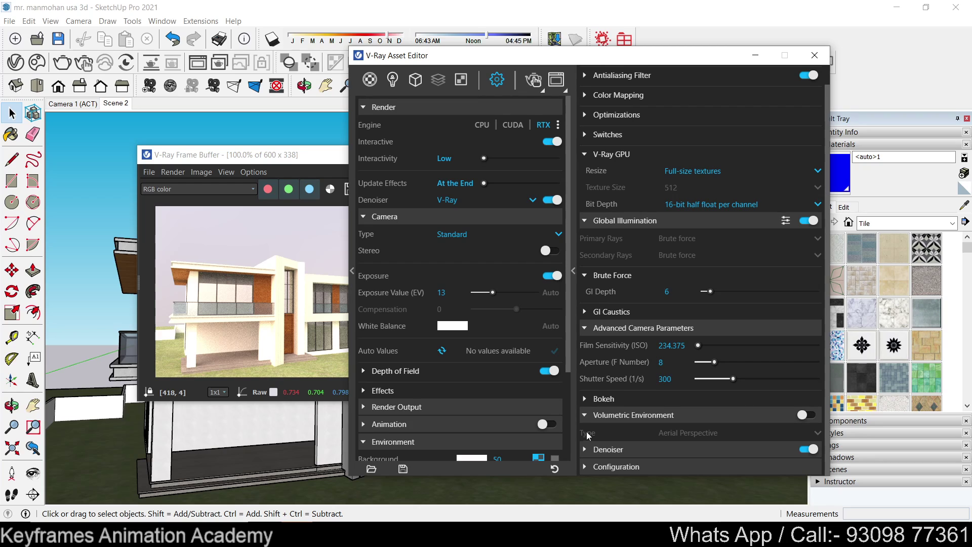
click(806, 415)
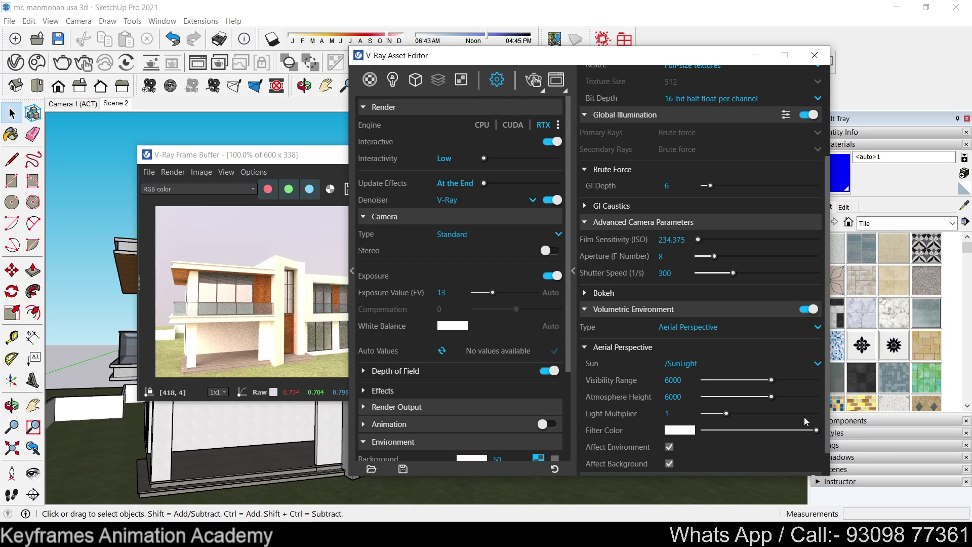
click(701, 328)
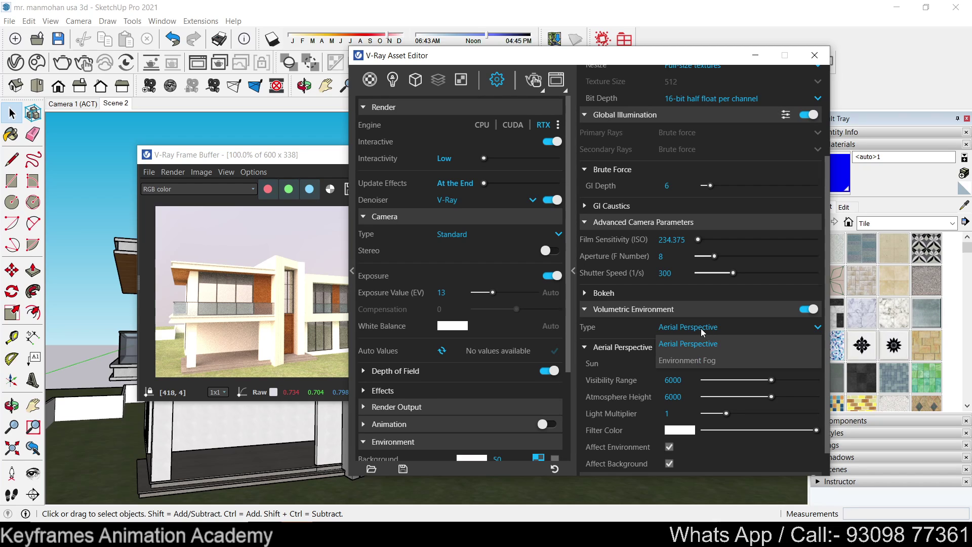
click(701, 328)
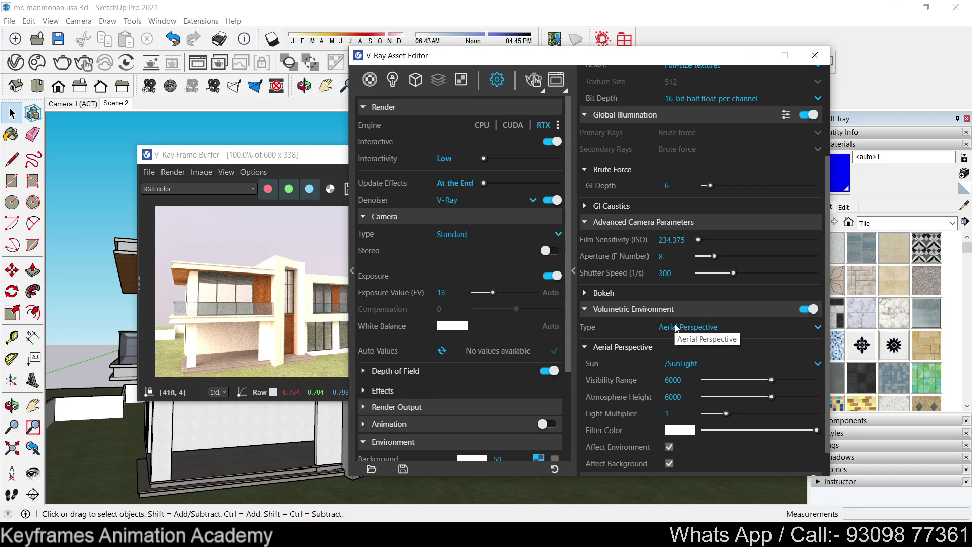
click(815, 312)
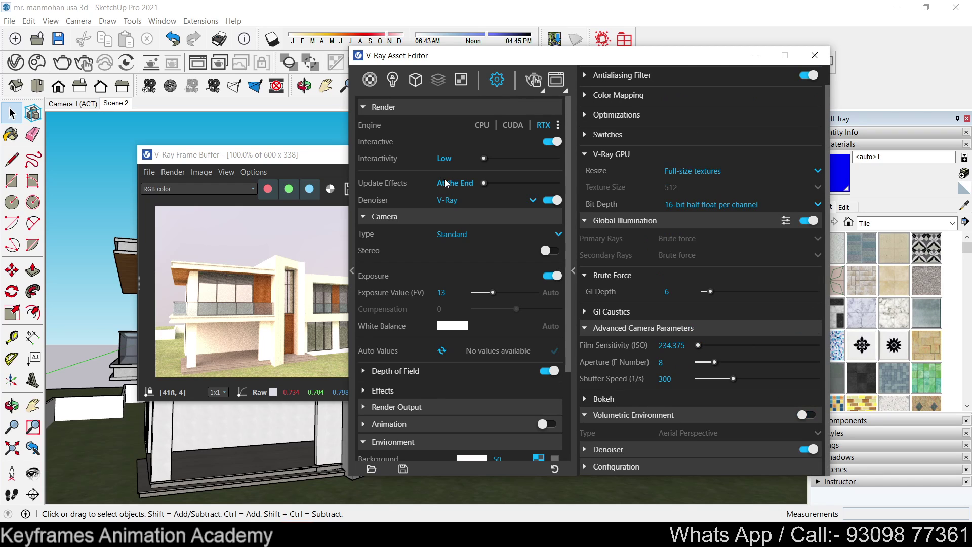
Clear the asset editor away, move the frame buffer higher and restart the interactive render.
drag(489, 60, 971, 63)
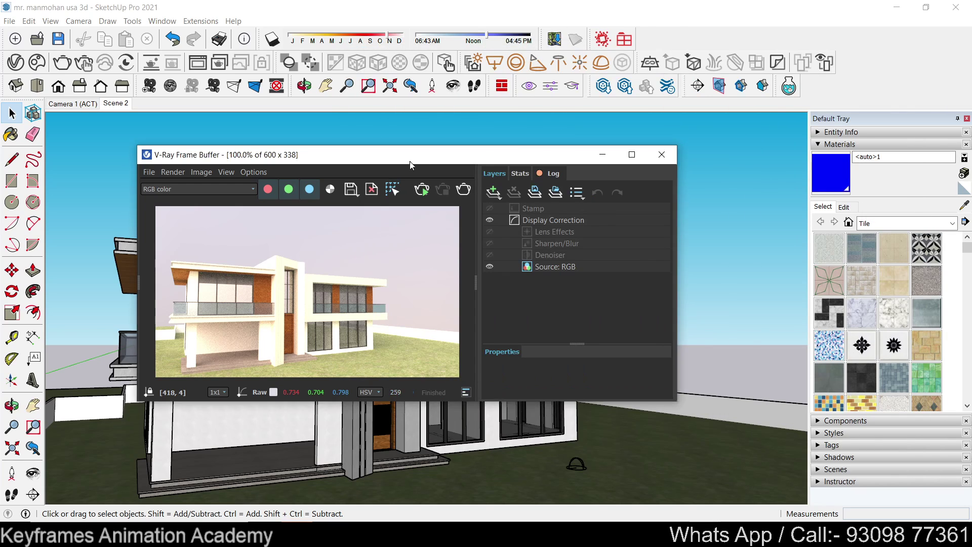
drag(405, 161, 524, 104)
click(541, 131)
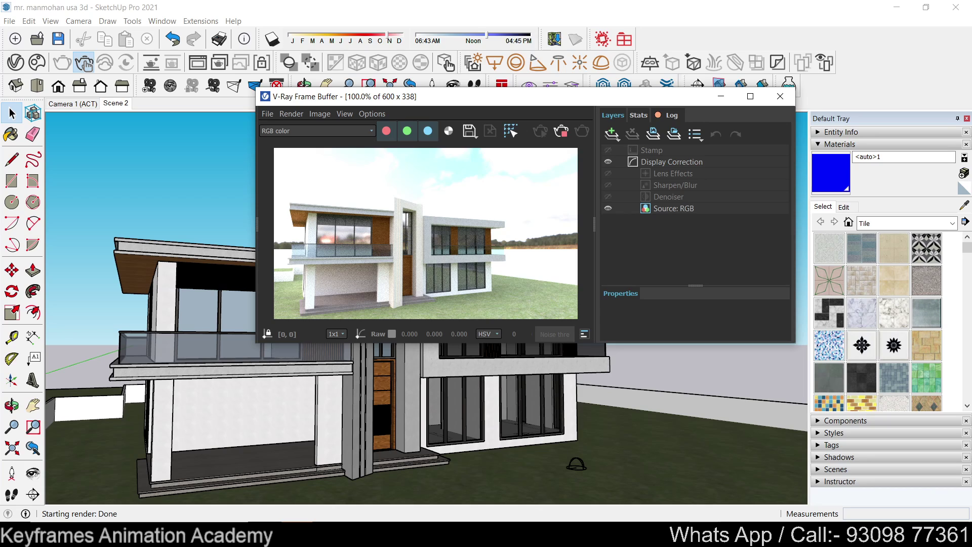
Bring back the asset editor, set the Dome Light's intensity to 30 and check the updated render.
click(602, 39)
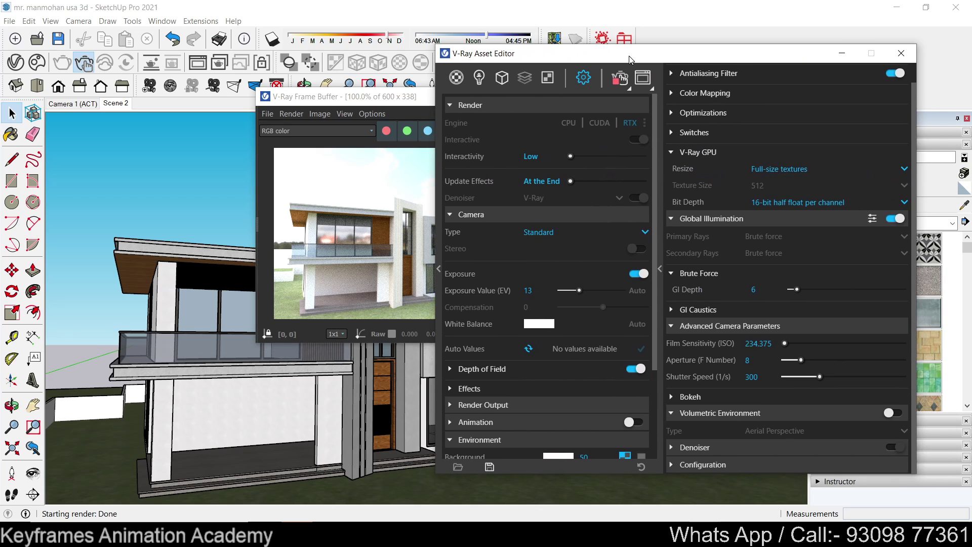
click(479, 76)
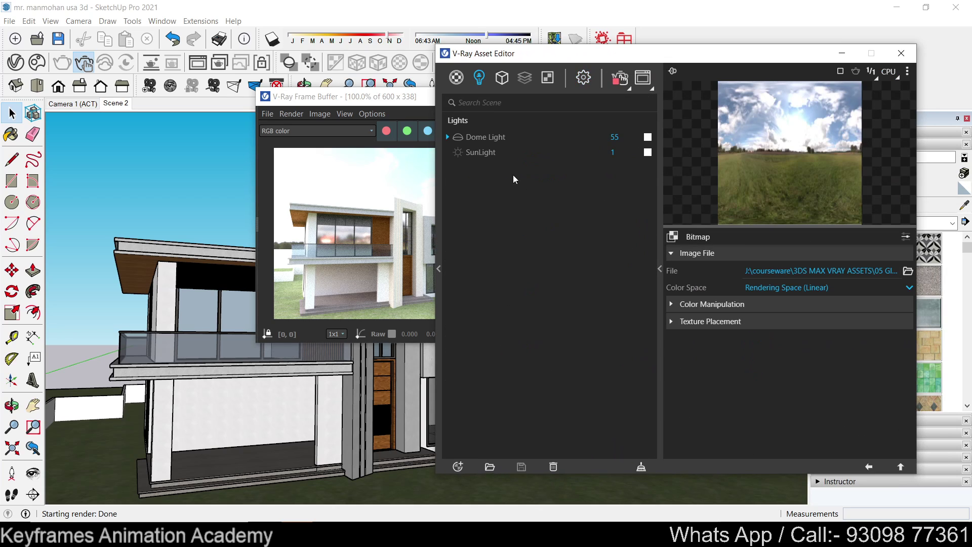
click(487, 137)
click(614, 137)
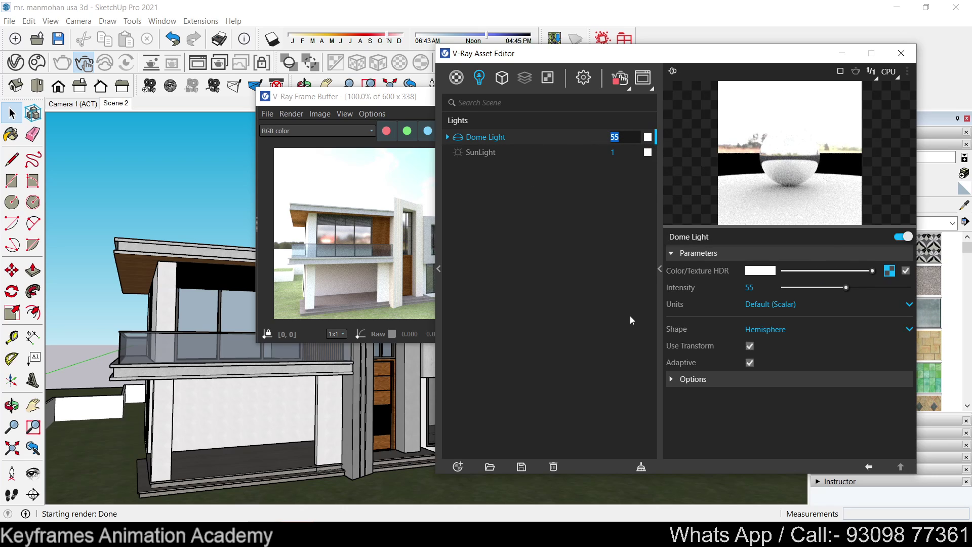
text(30)
key(Return)
click(393, 110)
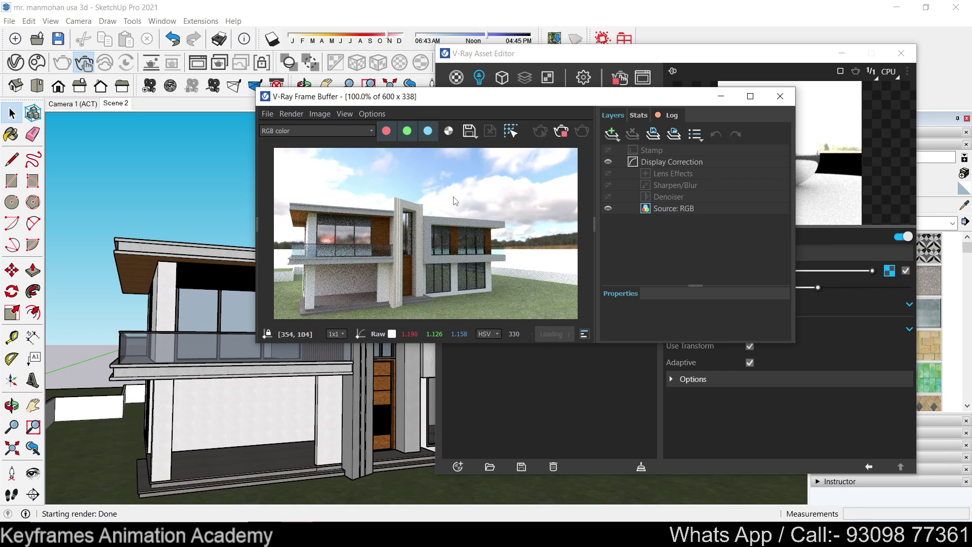
Move the frame buffer clear of the light list and set the Dome Light's intensity to 10.
drag(481, 96, 294, 94)
click(621, 138)
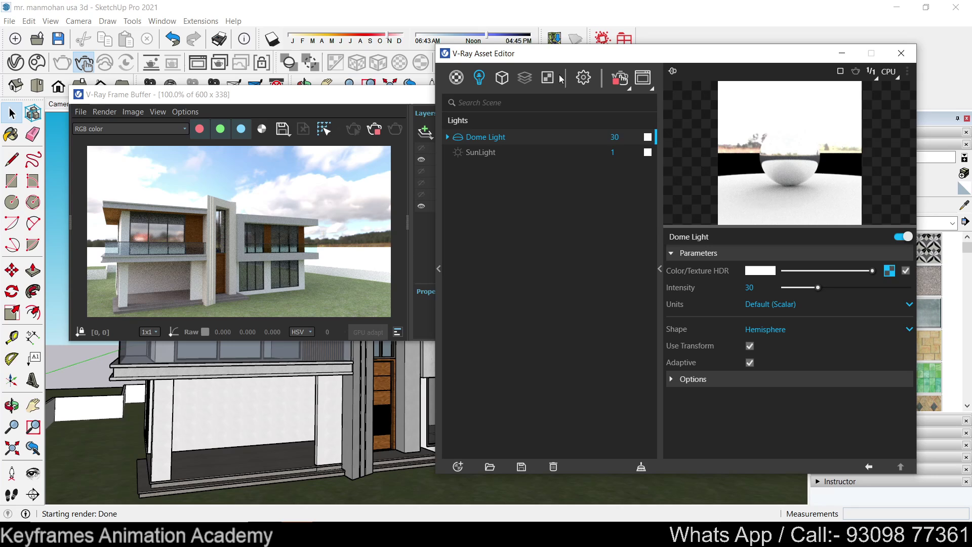
text(10)
key(Return)
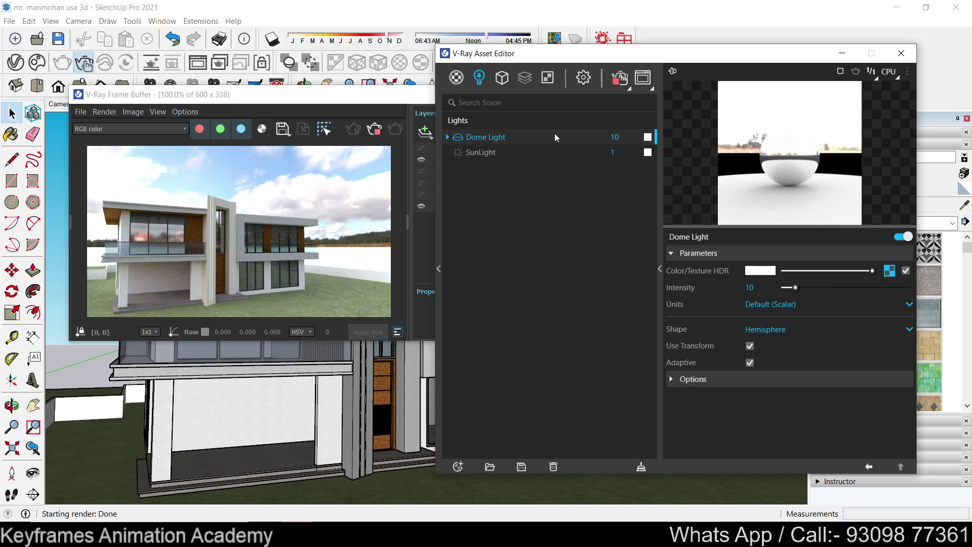
Move the frame buffer up over the asset editor and hide its layers side panel.
click(279, 97)
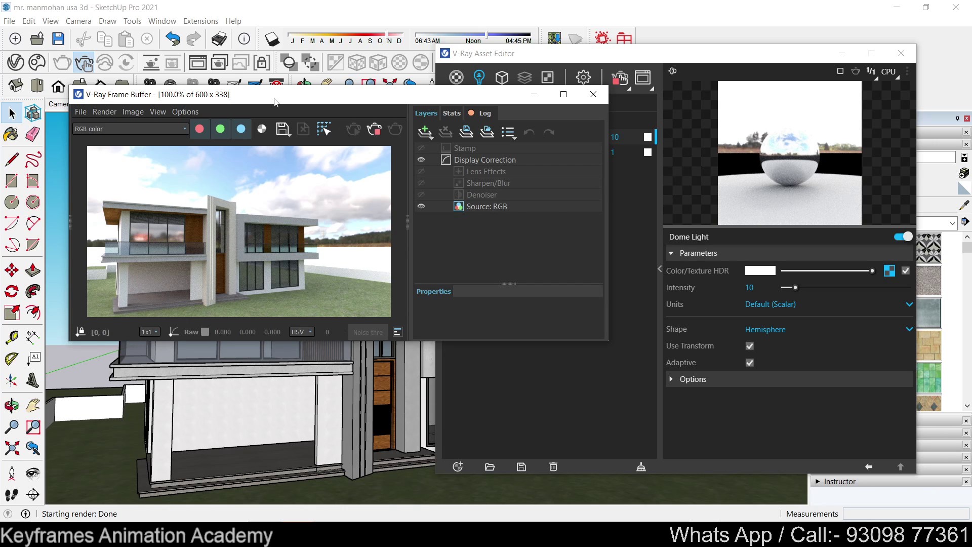
drag(277, 102, 490, 100)
click(607, 163)
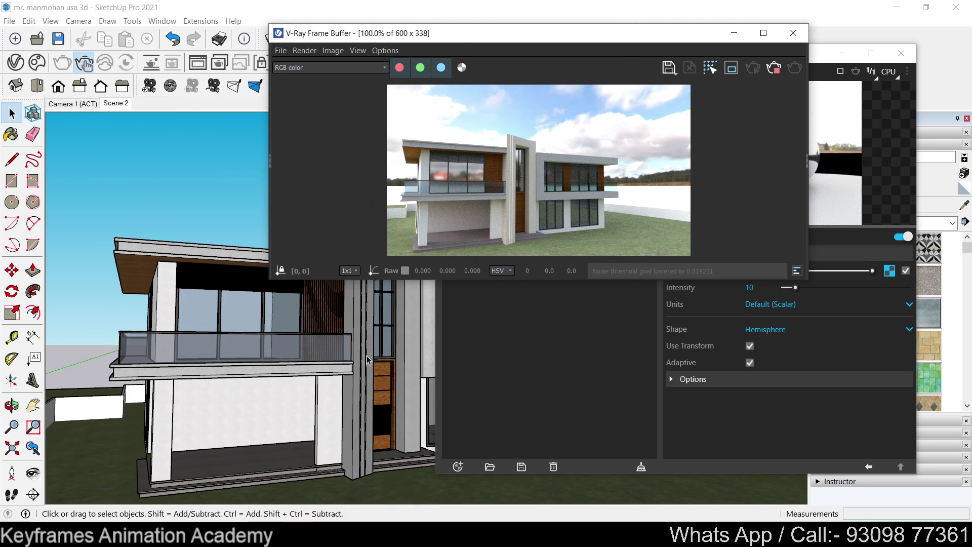
Orbit around the front facade to examine the HDR sky in the interactive render, and recall Scene 2.
middle_click(383, 372)
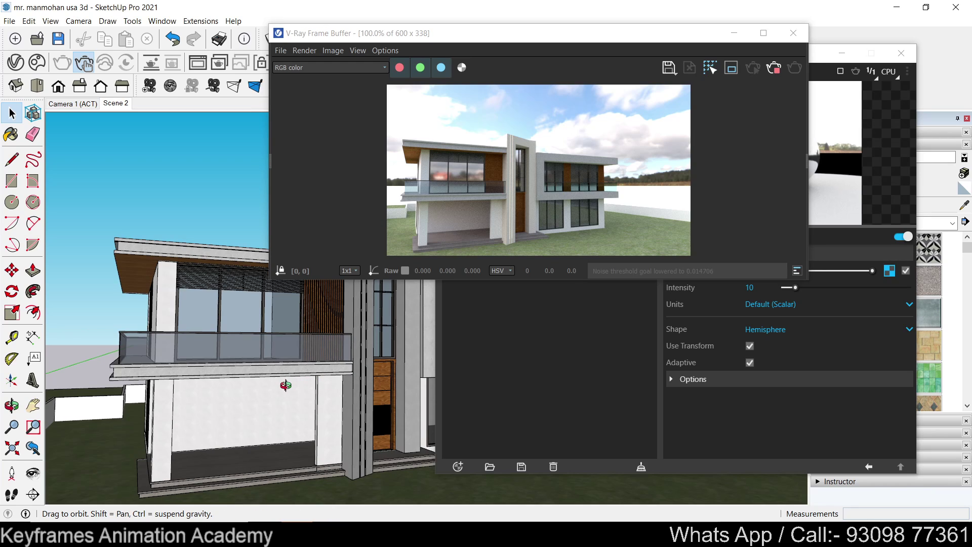
mouse_move(347, 350)
middle_down()
mouse_move(316, 357)
mouse_move(346, 355)
middle_up()
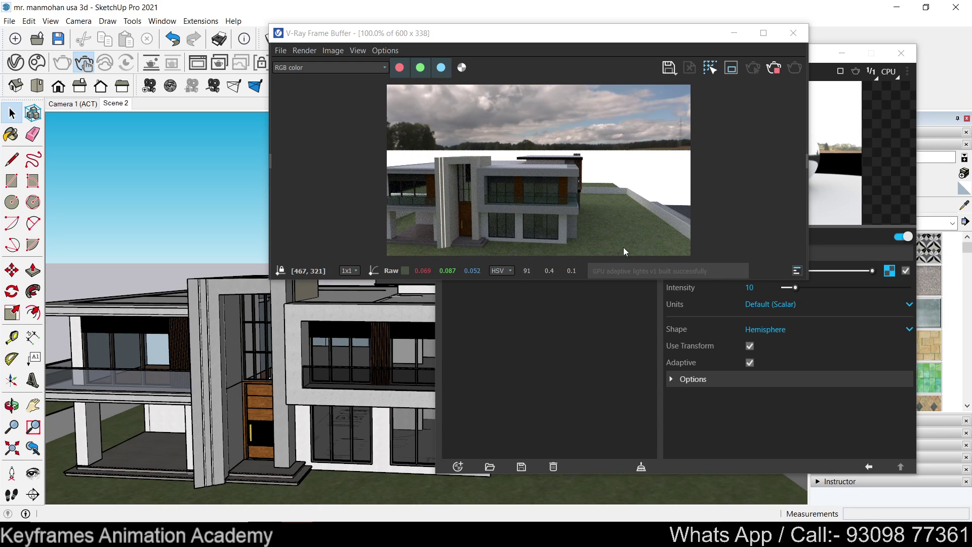
mouse_move(322, 357)
middle_down()
mouse_move(199, 174)
mouse_move(114, 106)
middle_up()
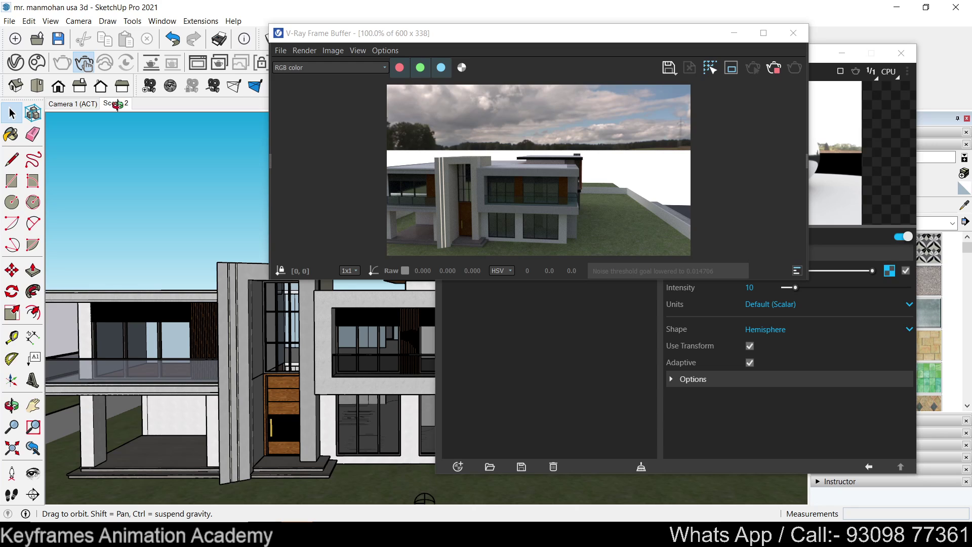
click(116, 103)
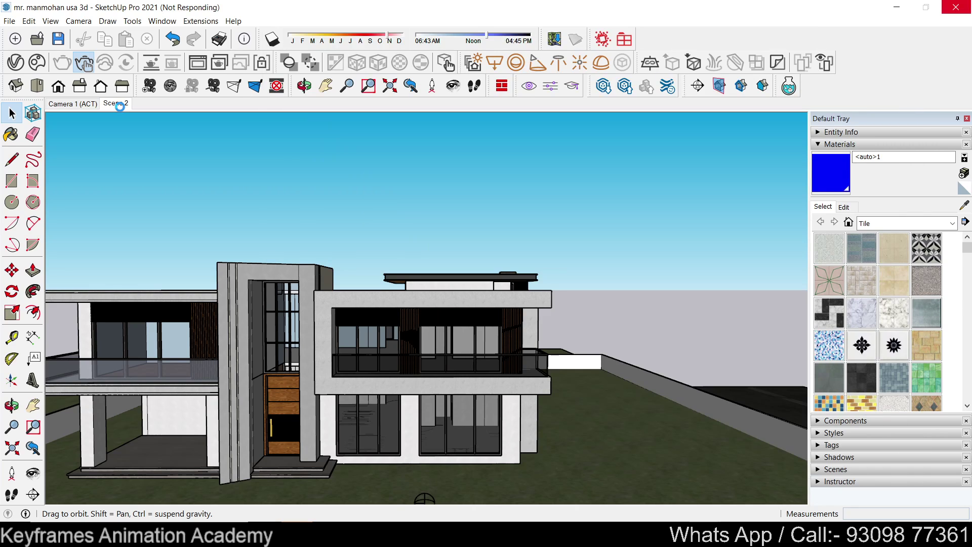